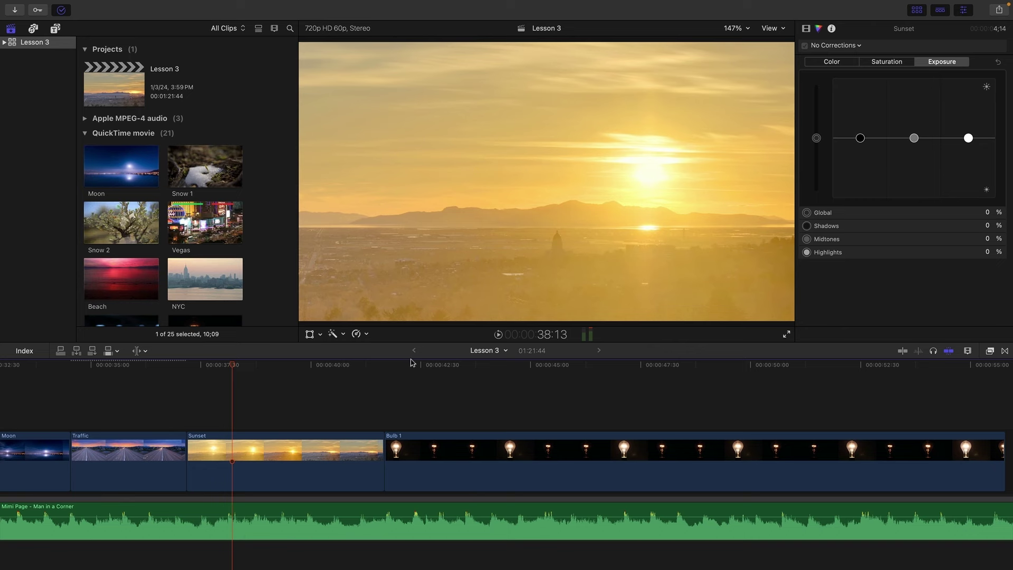
# Play through the Sunset clip into Bulb 1 to review the footage
pyautogui.click(395, 366)
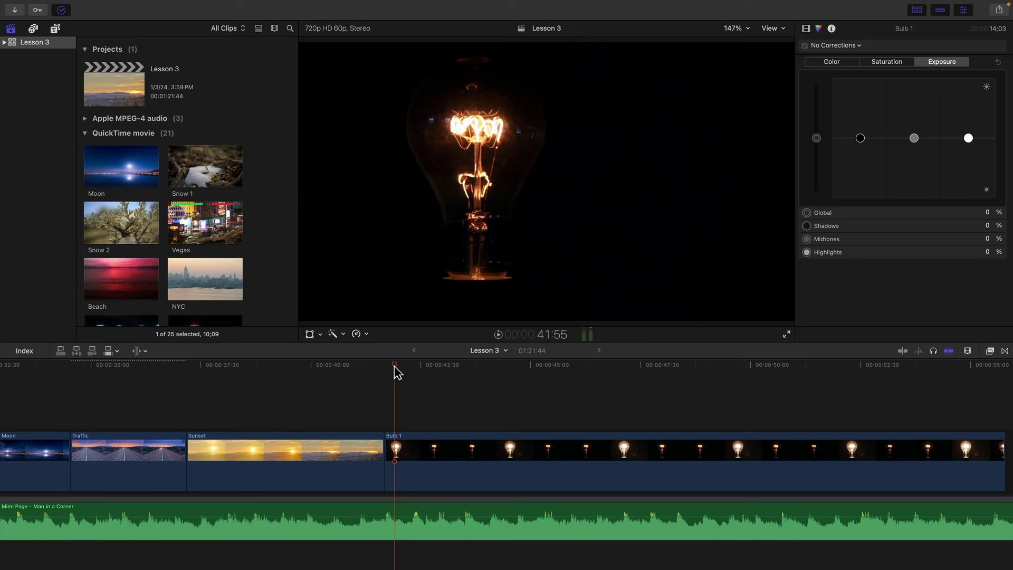
pyautogui.click(215, 366)
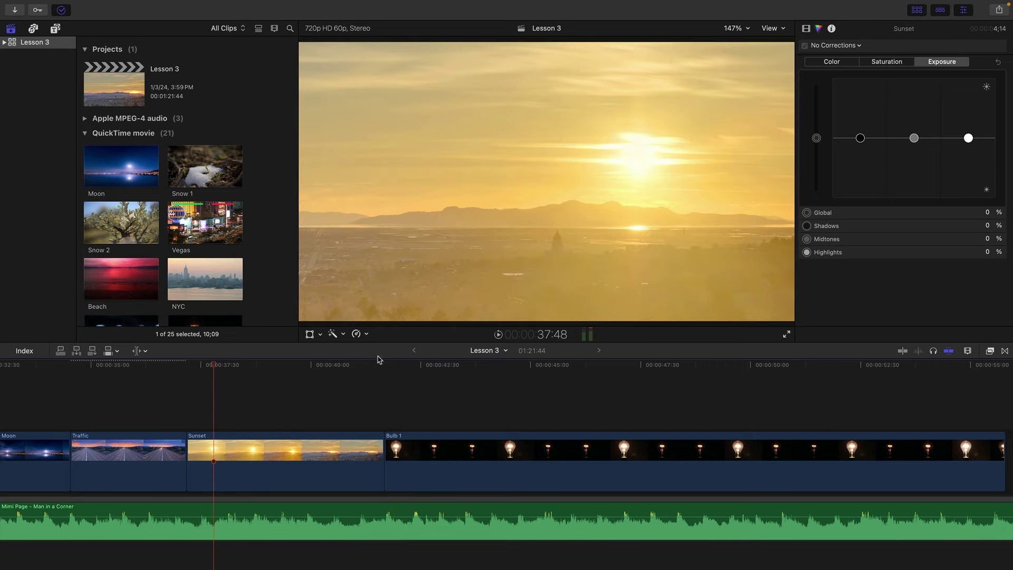
pyautogui.click(391, 366)
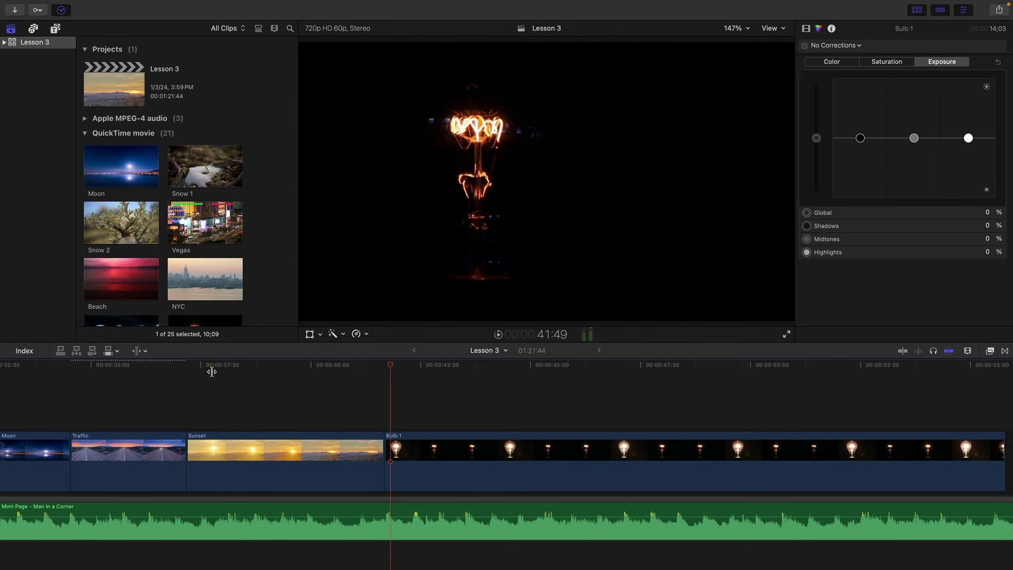
pyautogui.click(211, 372)
pyautogui.press('space')
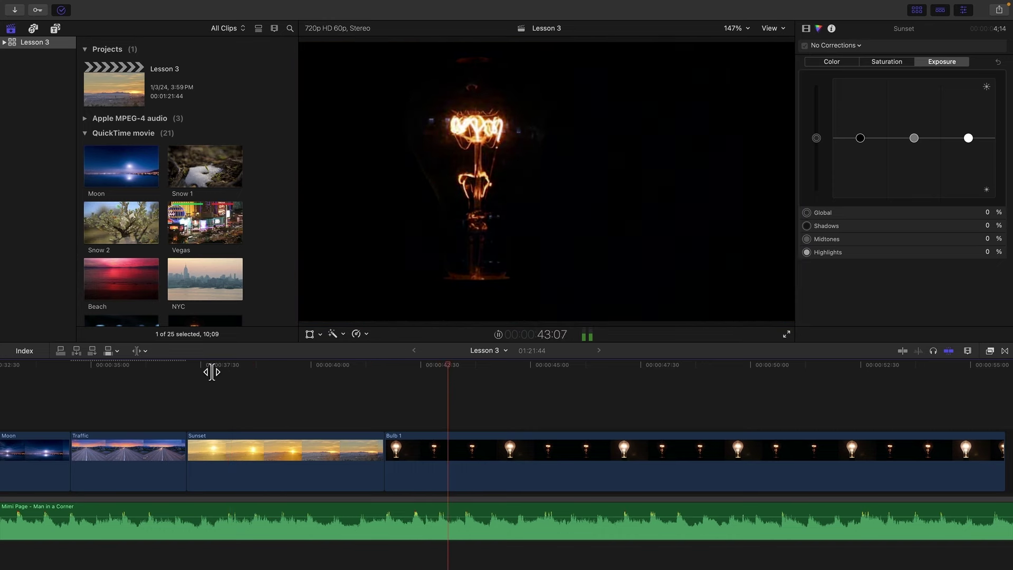
pyautogui.press('space')
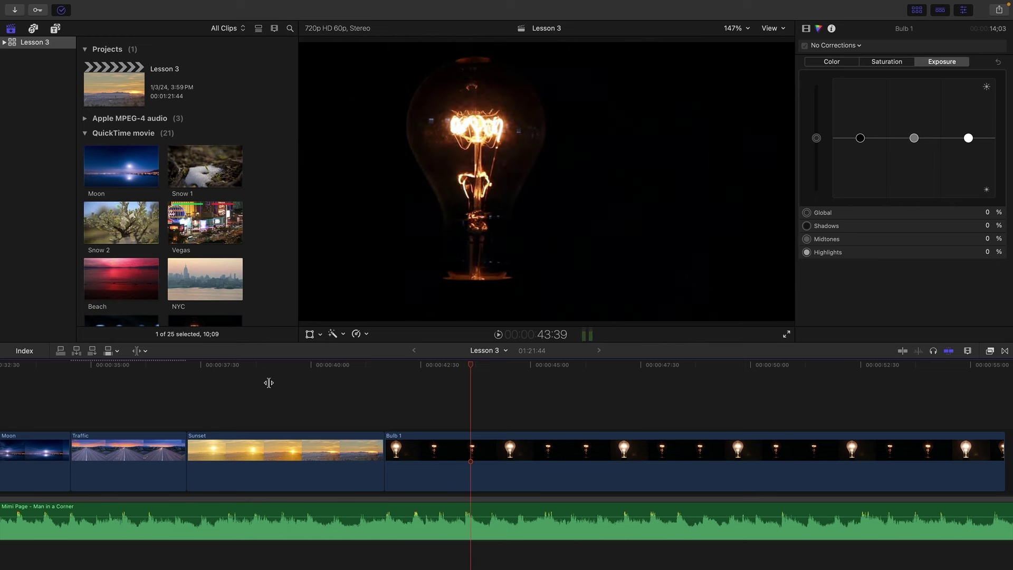
pyautogui.click(204, 367)
# Reverse the Sunset clip at Normal speed and play it back
pyautogui.press('a')
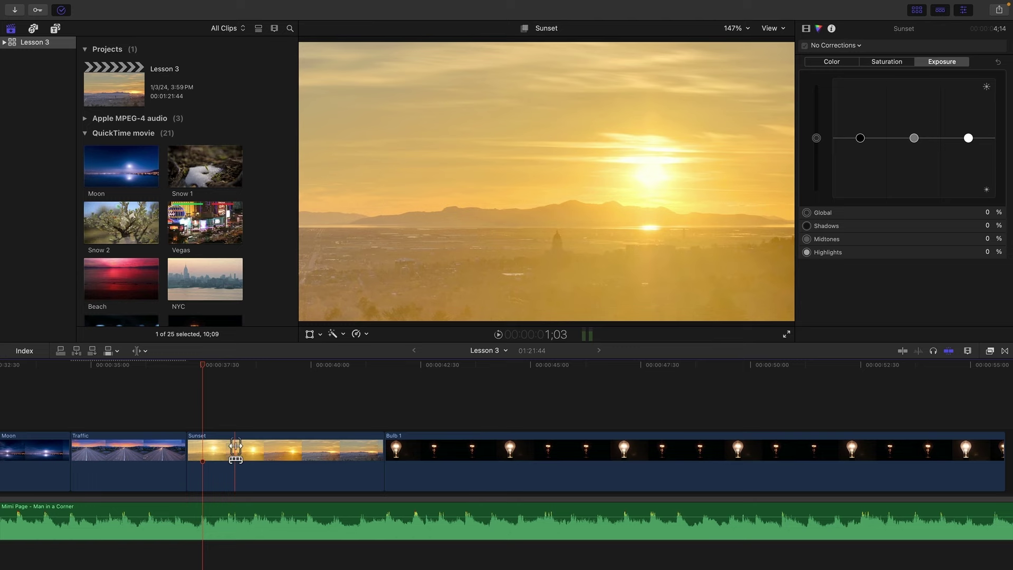
pyautogui.click(235, 445)
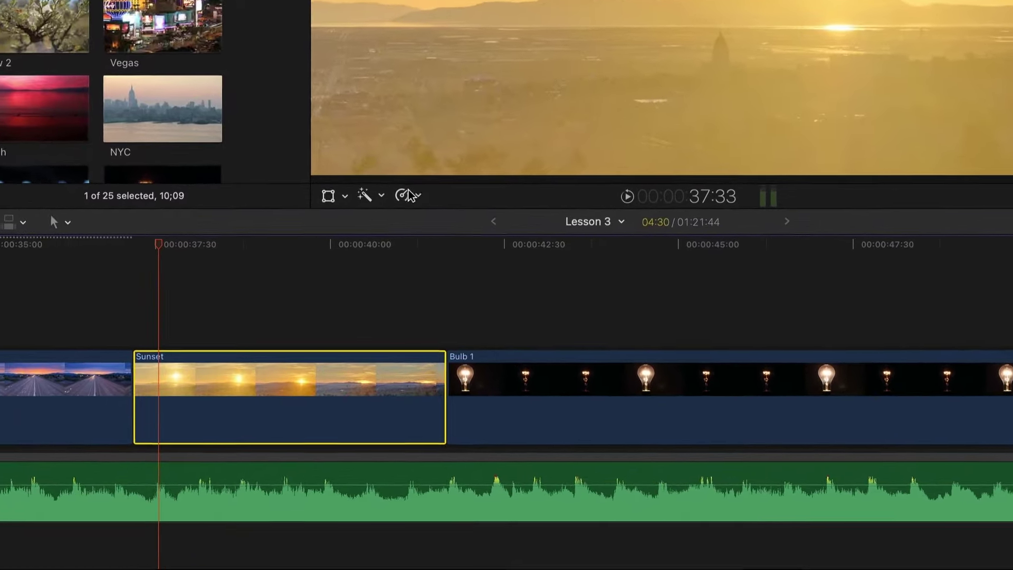
pyautogui.click(409, 196)
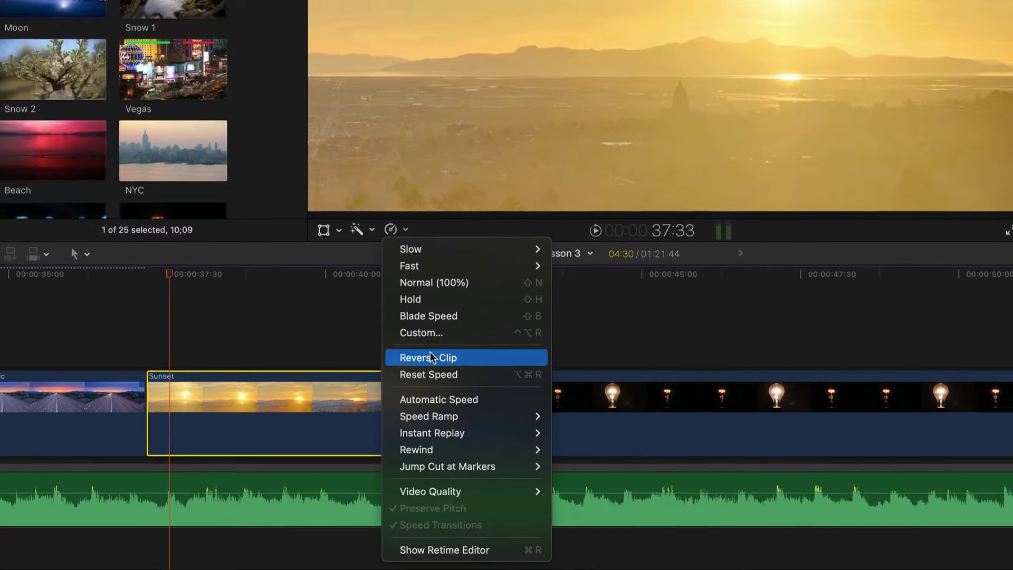
pyautogui.click(447, 334)
pyautogui.press('space')
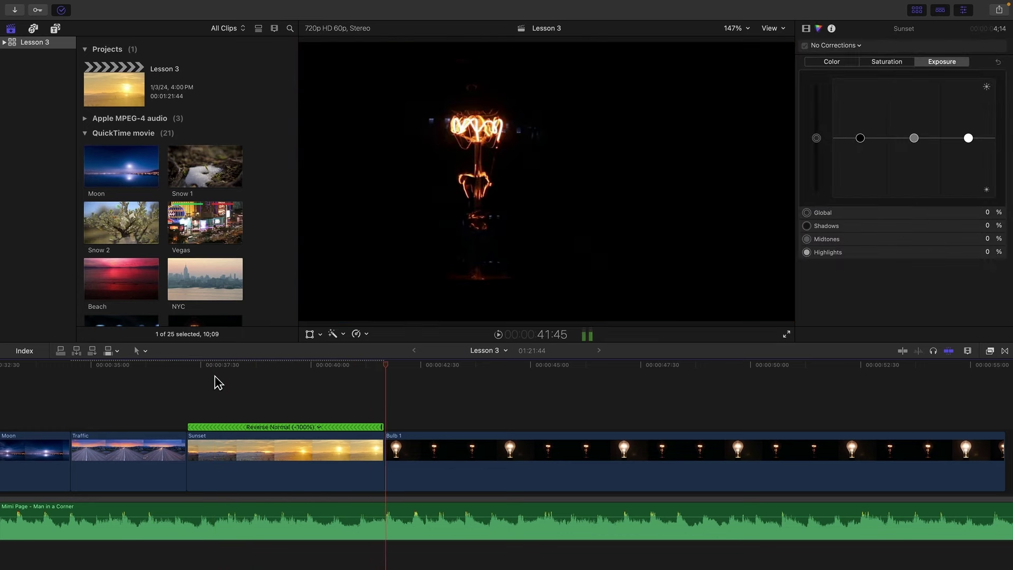
pyautogui.press('space')
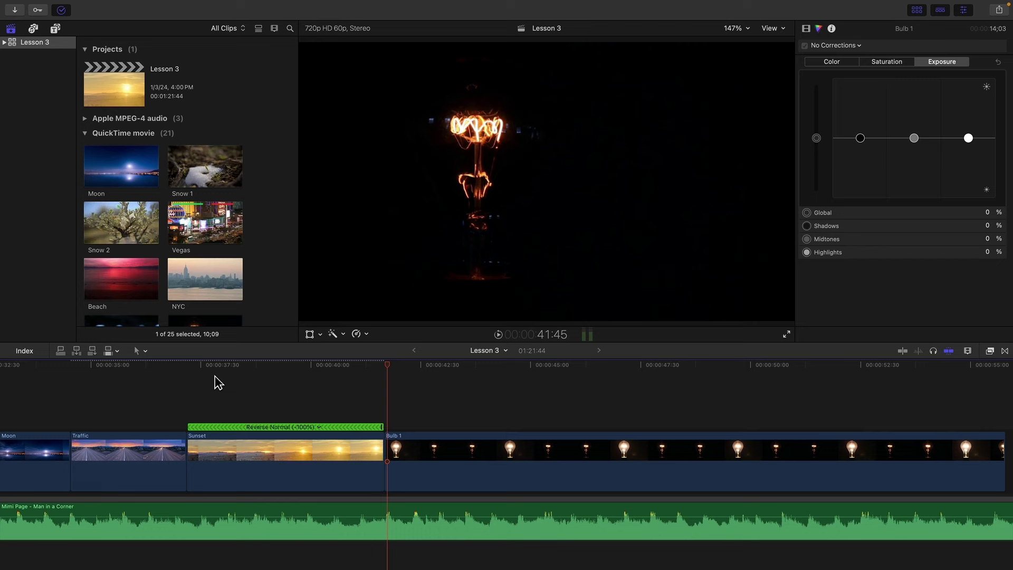
# Slip Bulb 1's footage about +00:14.00 with the Trim tool
pyautogui.click(390, 369)
pyautogui.moveTo(392, 370); pyautogui.dragTo(401, 371)
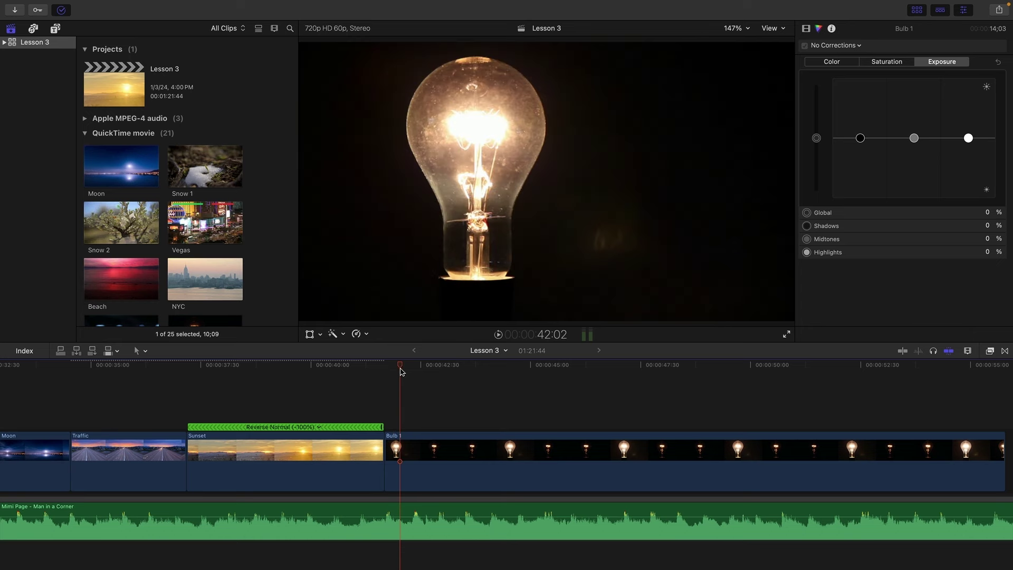
pyautogui.press('t')
pyautogui.moveTo(423, 457); pyautogui.dragTo(446, 454)
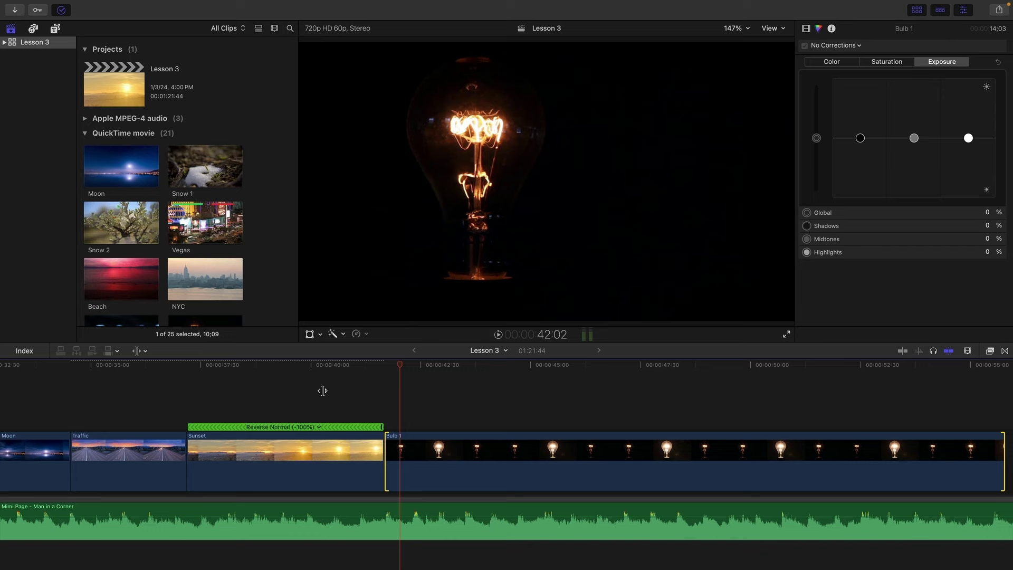
# Play and skim across the Sunset-to-Bulb 1 edit to check the slip
pyautogui.click(308, 372)
pyautogui.press('space')
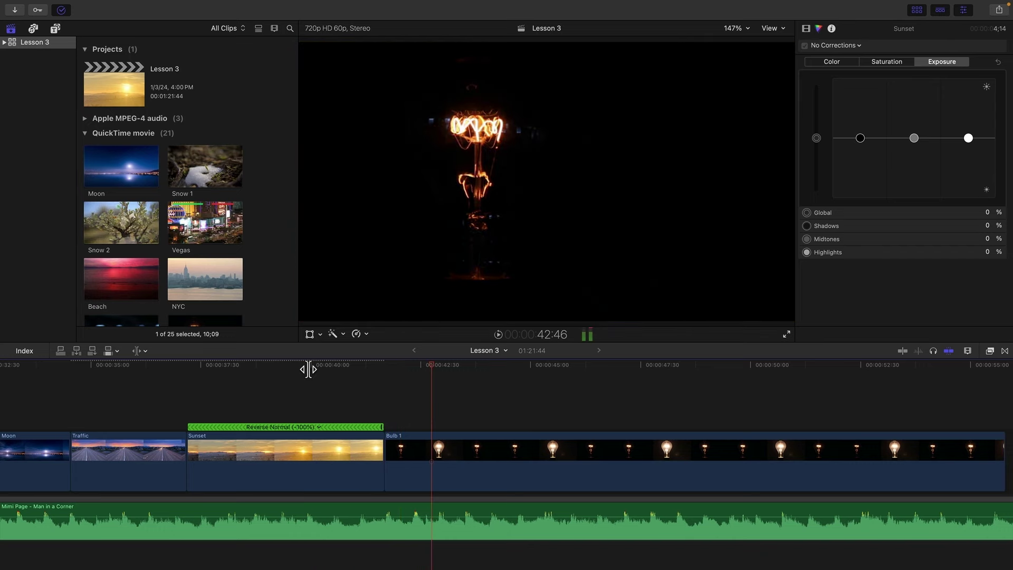
pyautogui.press('space')
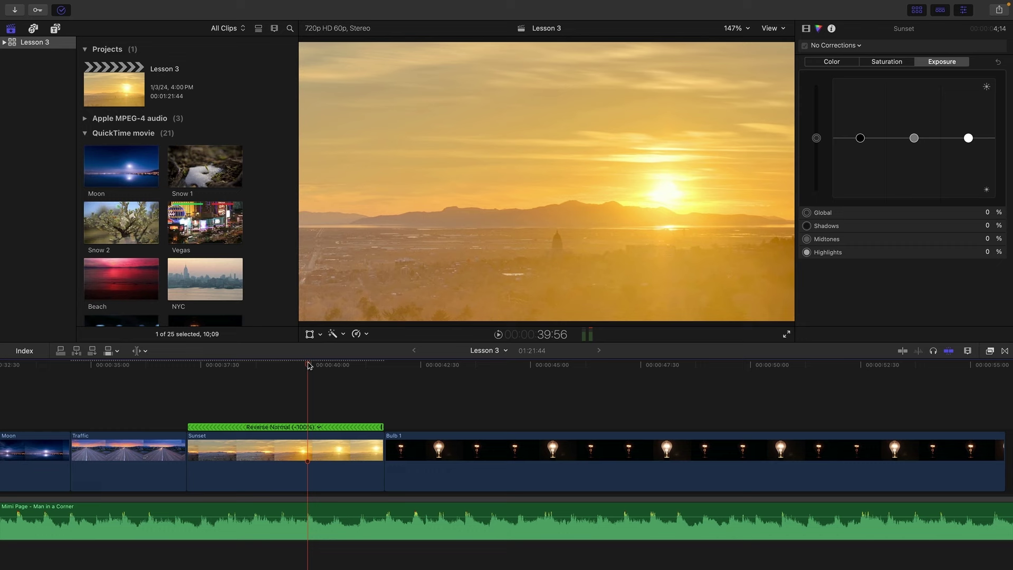
pyautogui.moveTo(309, 368); pyautogui.dragTo(361, 366)
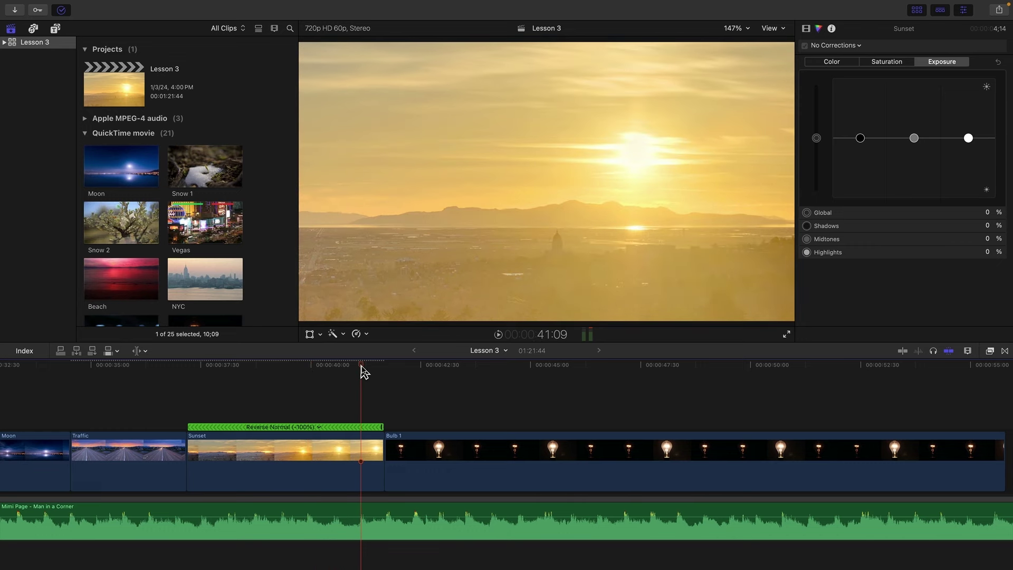
pyautogui.click(401, 367)
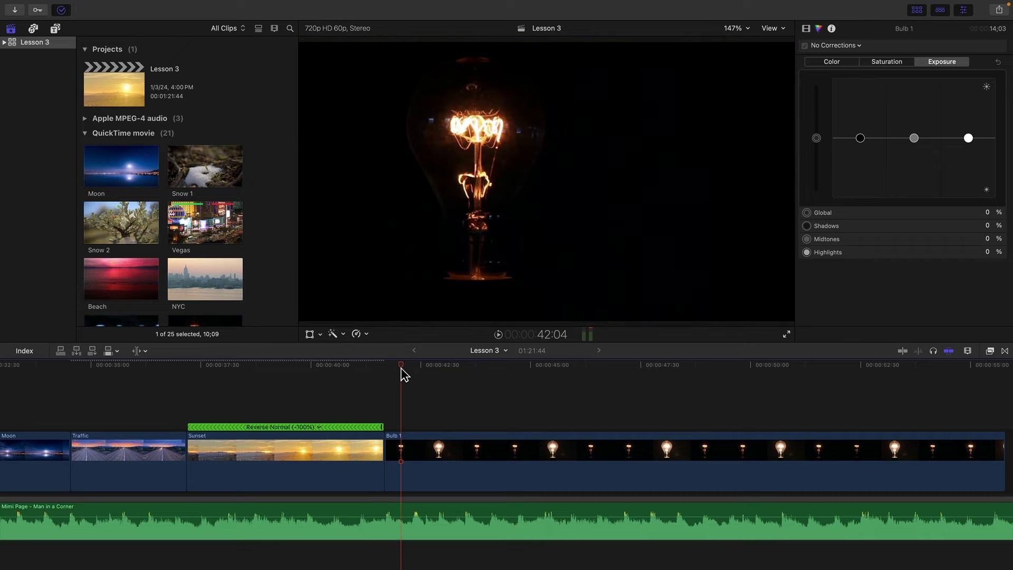
# Apply the Flipped effect to Bulb 1 and play back from Sunset to preview it
pyautogui.click(435, 456)
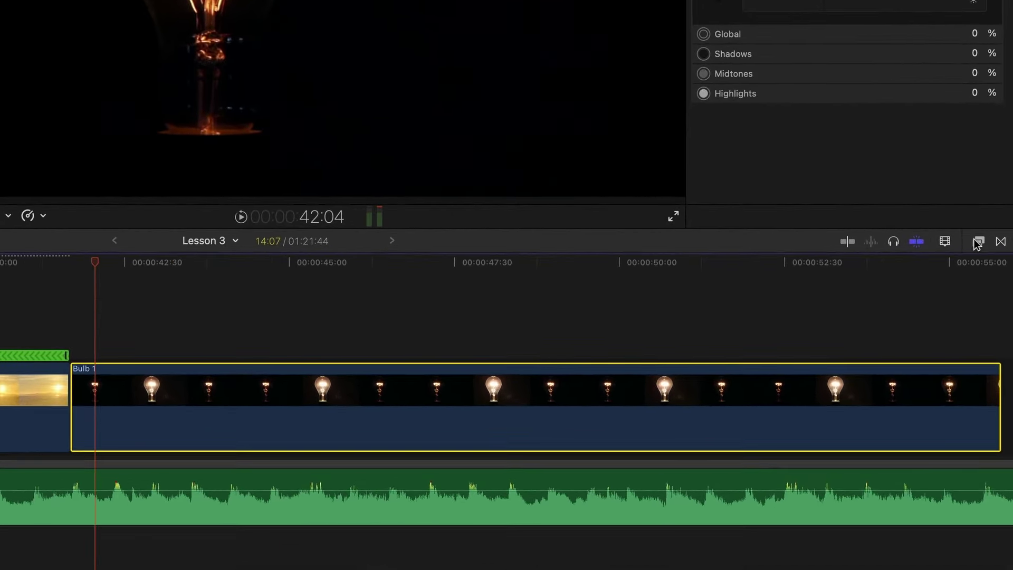
pyautogui.click(978, 241)
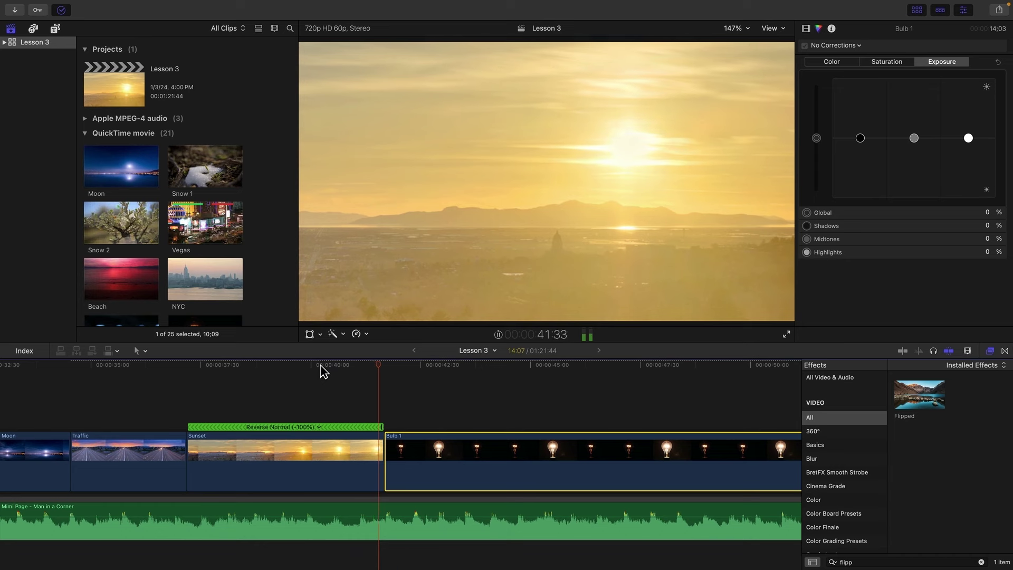
pyautogui.press('space')
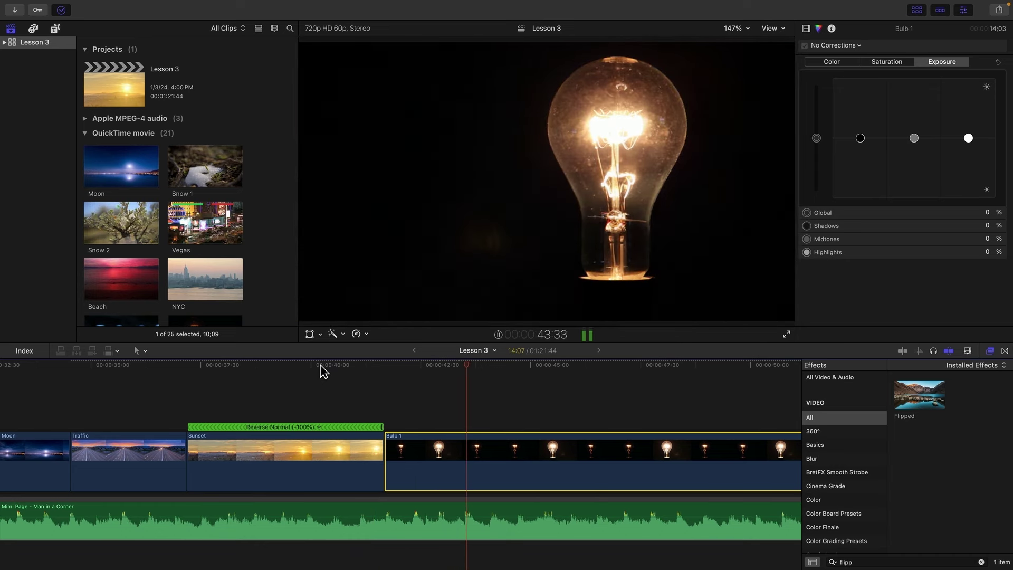
pyautogui.press('space')
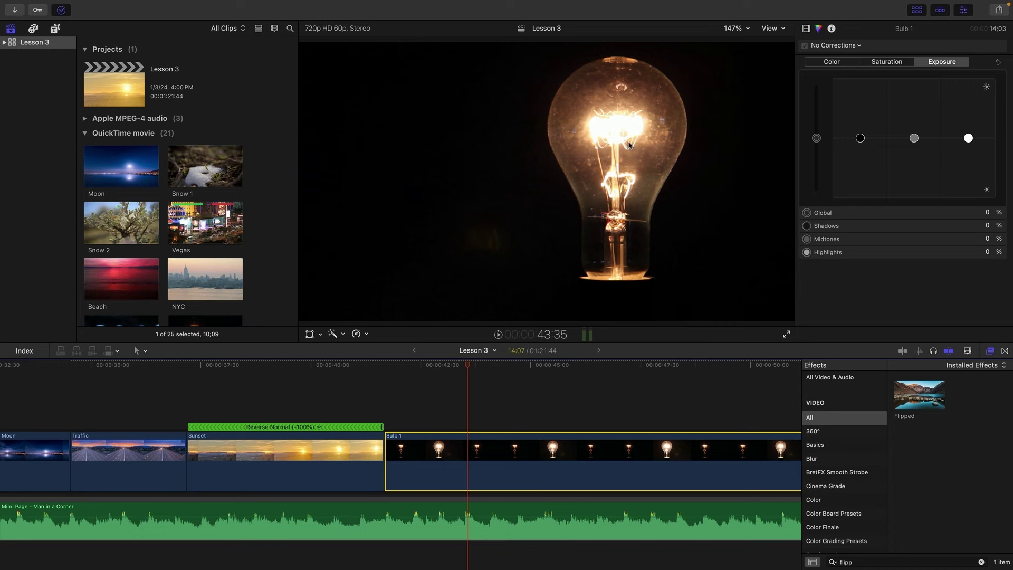
pyautogui.click(297, 365)
pyautogui.press('space')
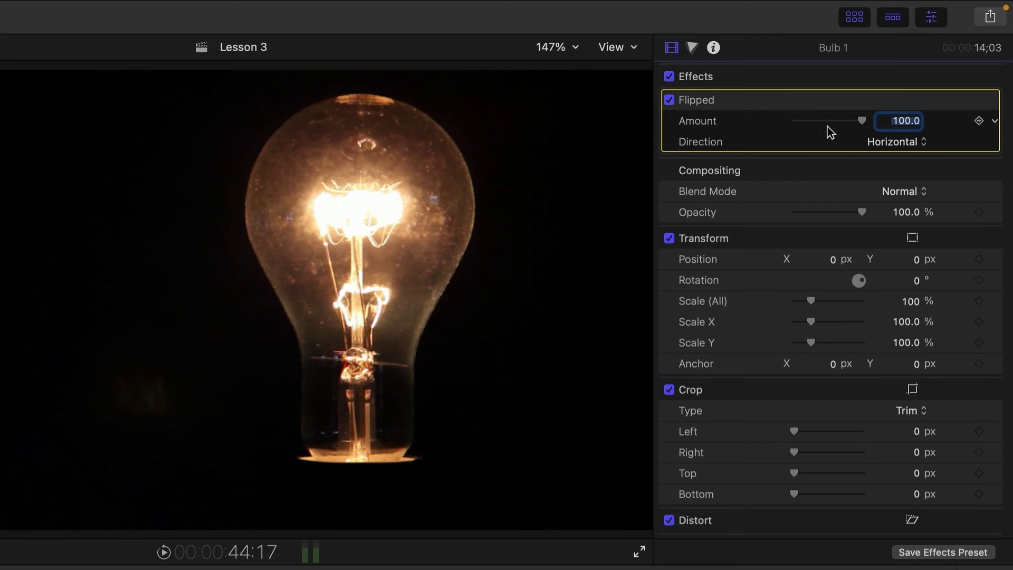
# Set the Flipped effect's Direction to Vertical, then to Both
pyautogui.click(879, 143)
pyautogui.click(878, 161)
pyautogui.click(884, 142)
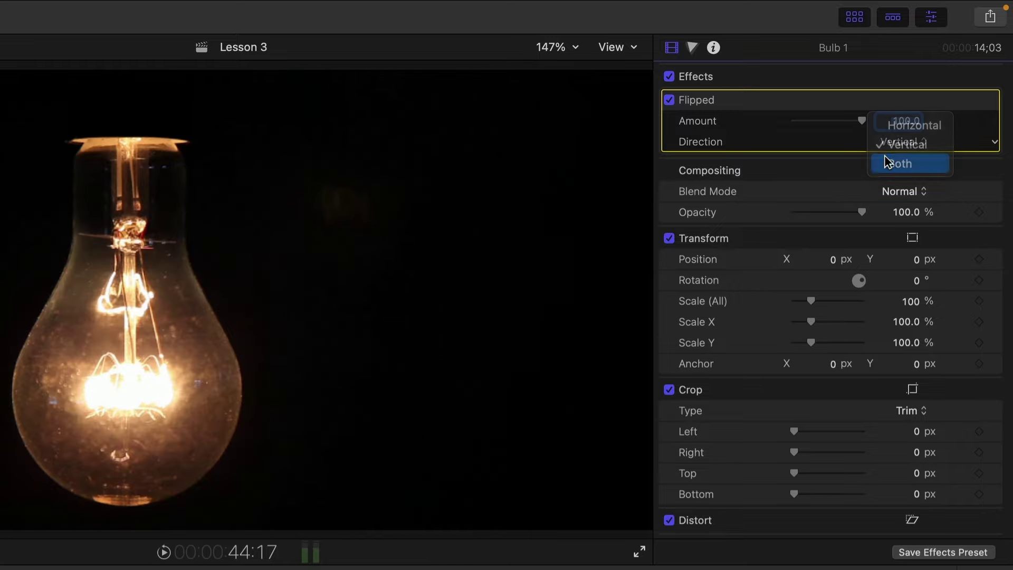
pyautogui.click(886, 162)
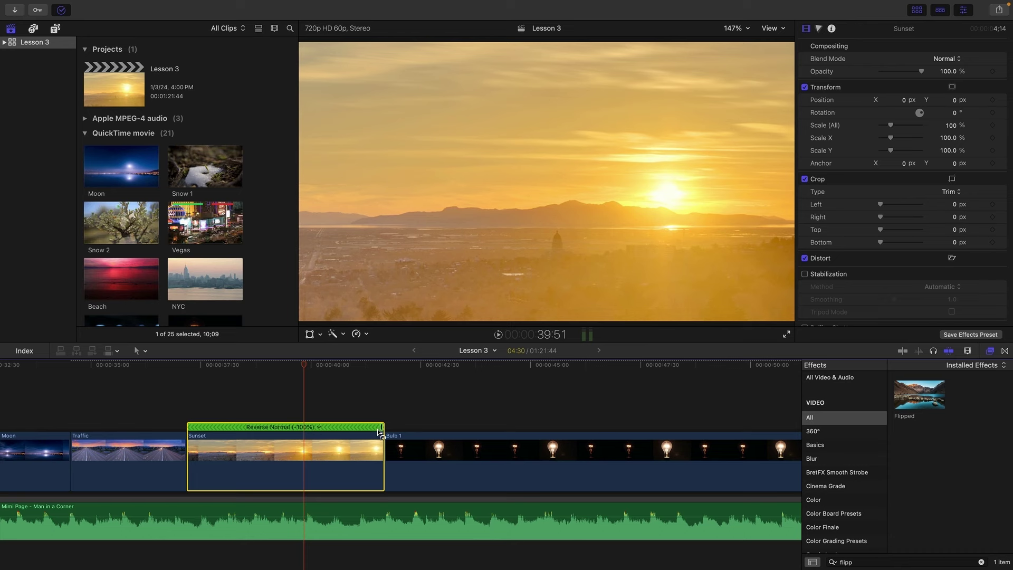
# Drag Sunset's retime handle to slow it to Reverse Slow (-90%), about 5:00 long
pyautogui.moveTo(381, 425); pyautogui.dragTo(326, 433)
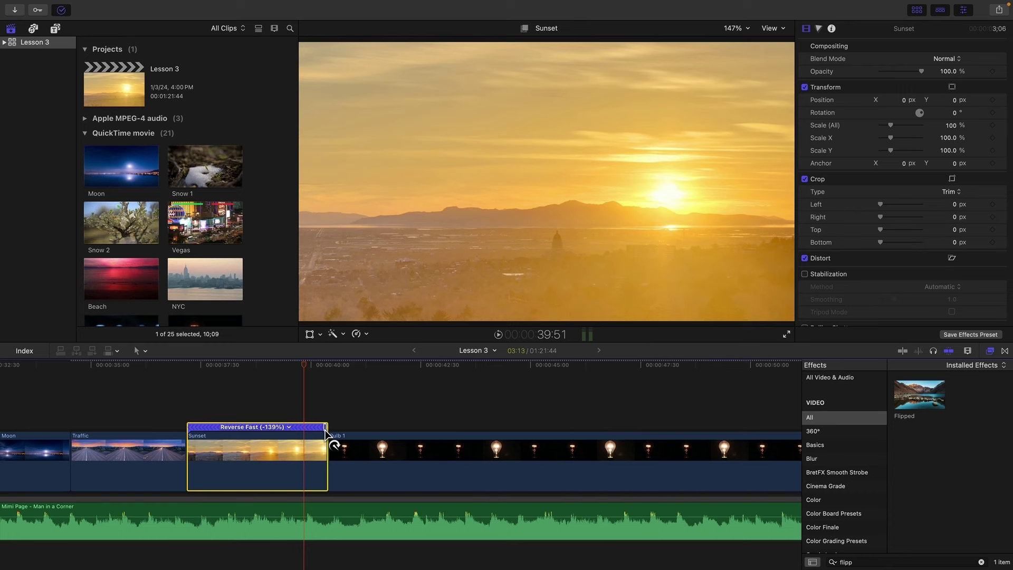
pyautogui.moveTo(325, 432); pyautogui.dragTo(405, 435)
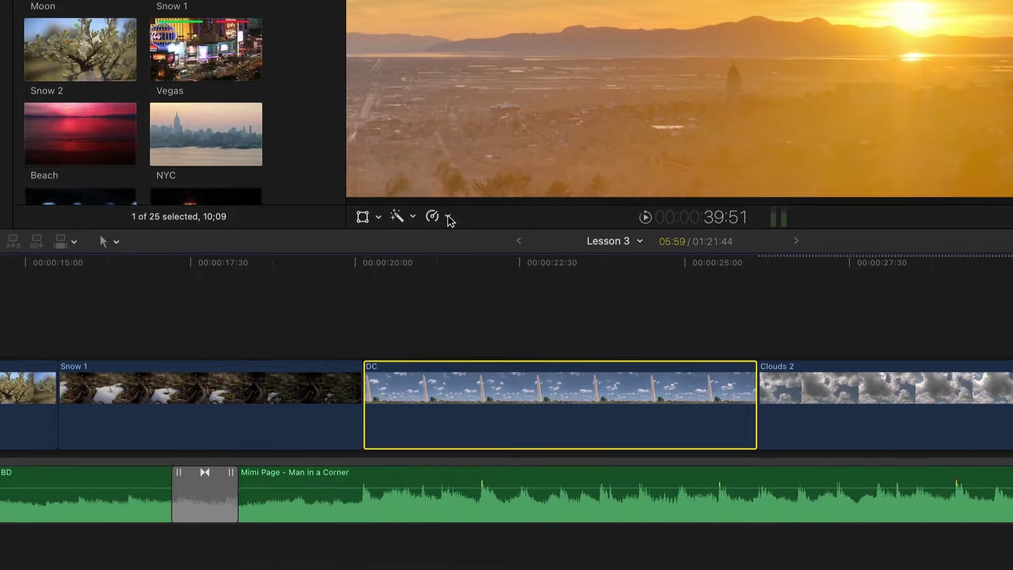
# Slow the DC clip to Slow (50%) and zoom the timeline out
pyautogui.click(366, 333)
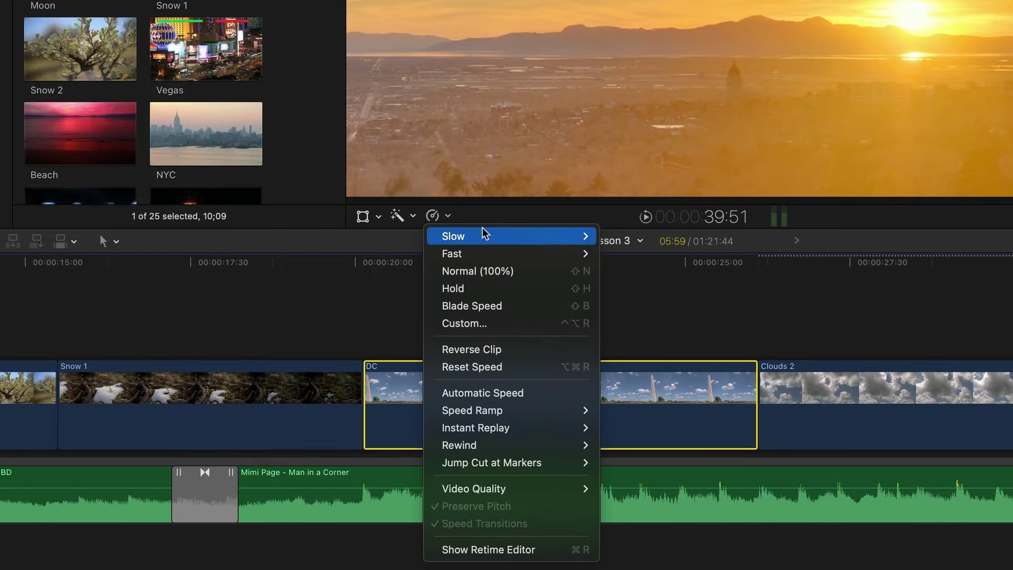
pyautogui.moveTo(485, 236)
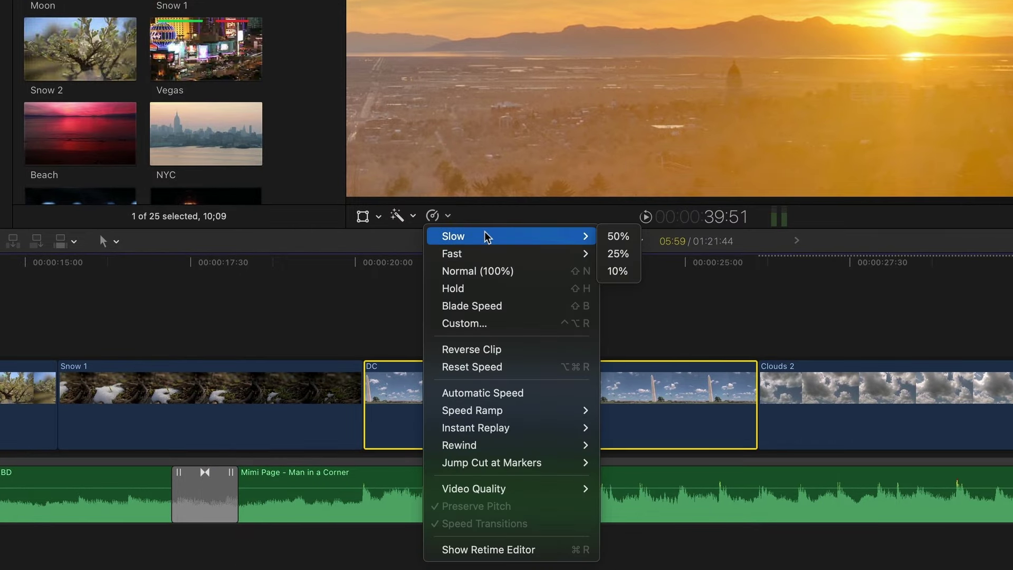
pyautogui.click(618, 236)
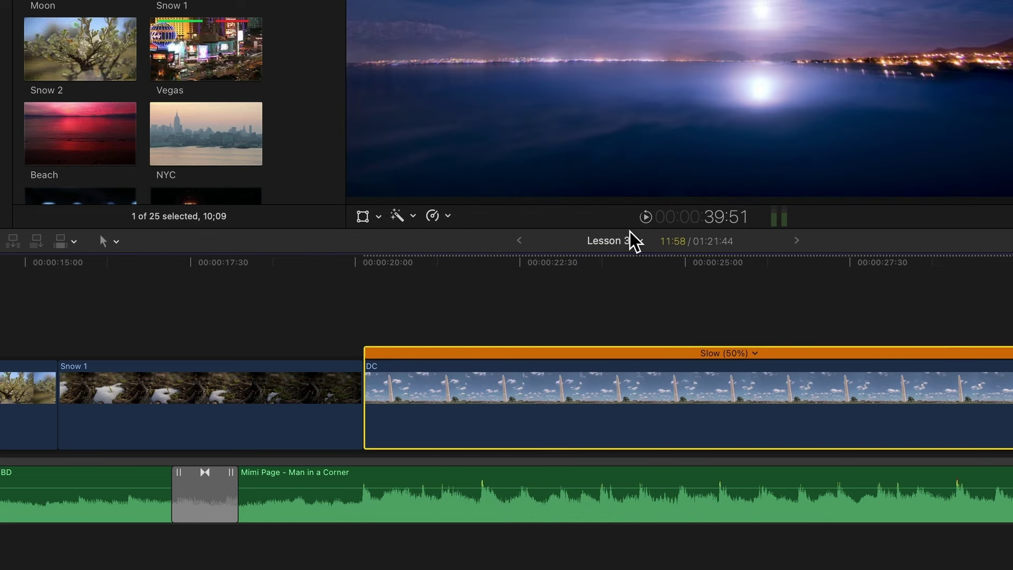
pyautogui.press('super+minus')
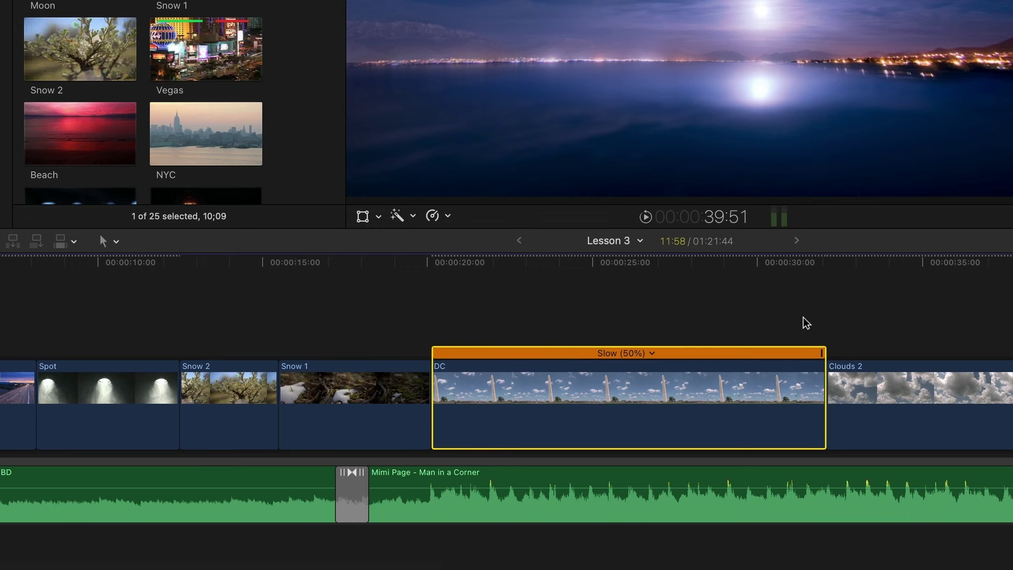
# Reset DC to Normal, try Fast 2x, then return it to Normal (100%)
pyautogui.hotkey('shift', 'n')
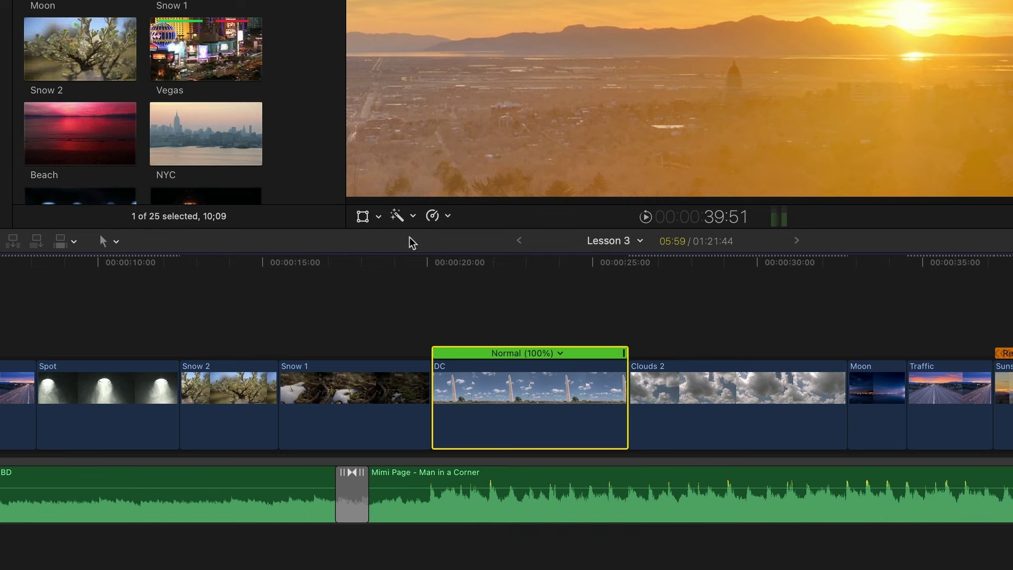
pyautogui.click(432, 216)
pyautogui.moveTo(475, 253)
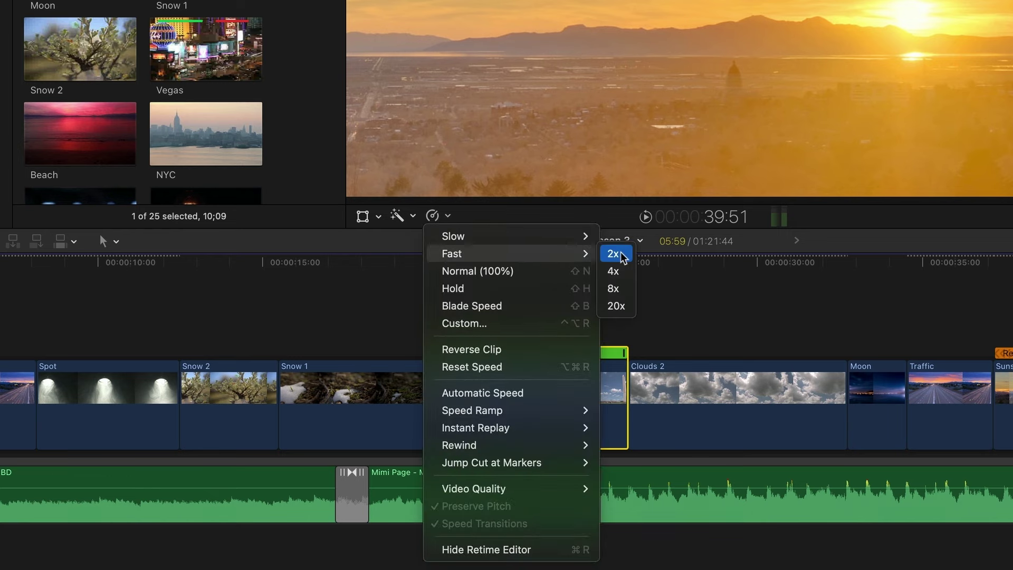
pyautogui.click(615, 254)
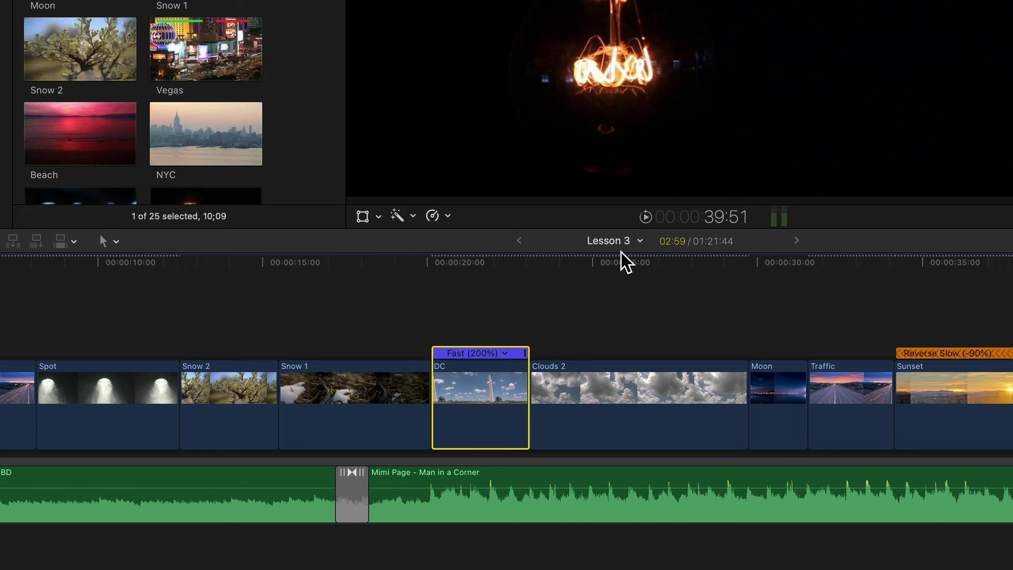
pyautogui.hotkey('shift', 'n')
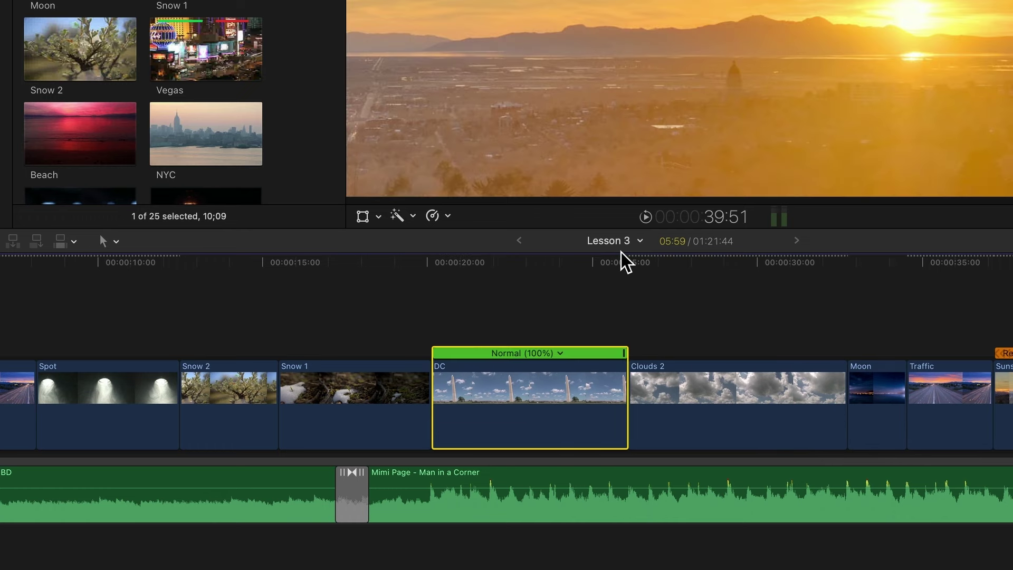
# Set DC's custom speed Rate to 50% and switch the custom setting to Duration
pyautogui.click(433, 216)
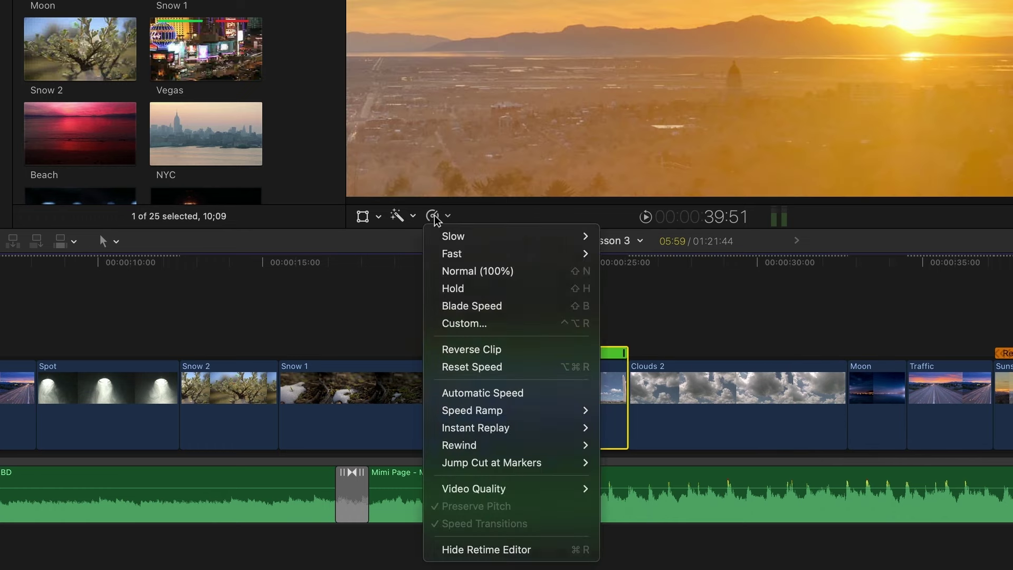
pyautogui.click(464, 323)
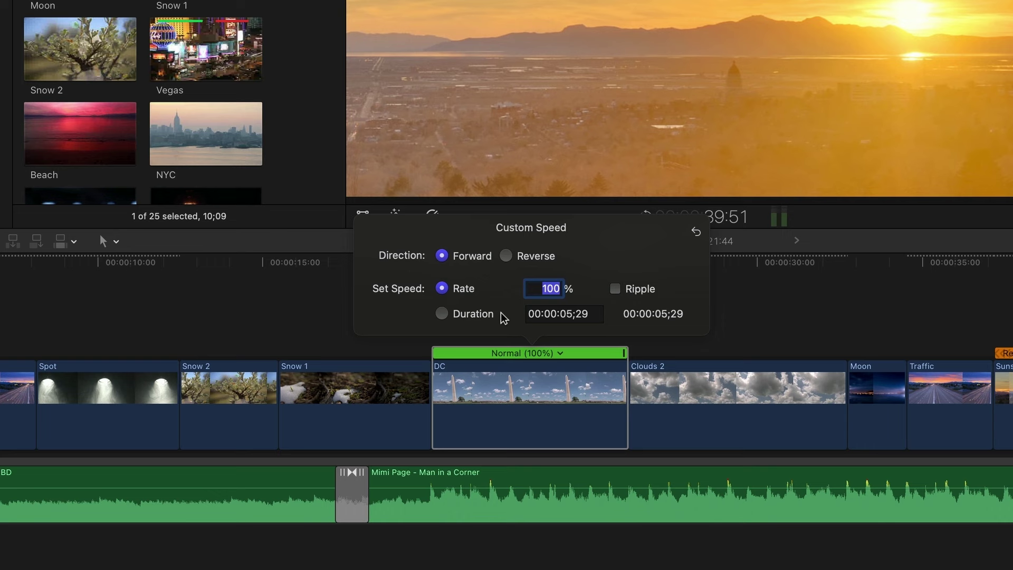
pyautogui.write('50')
pyautogui.press('Return')
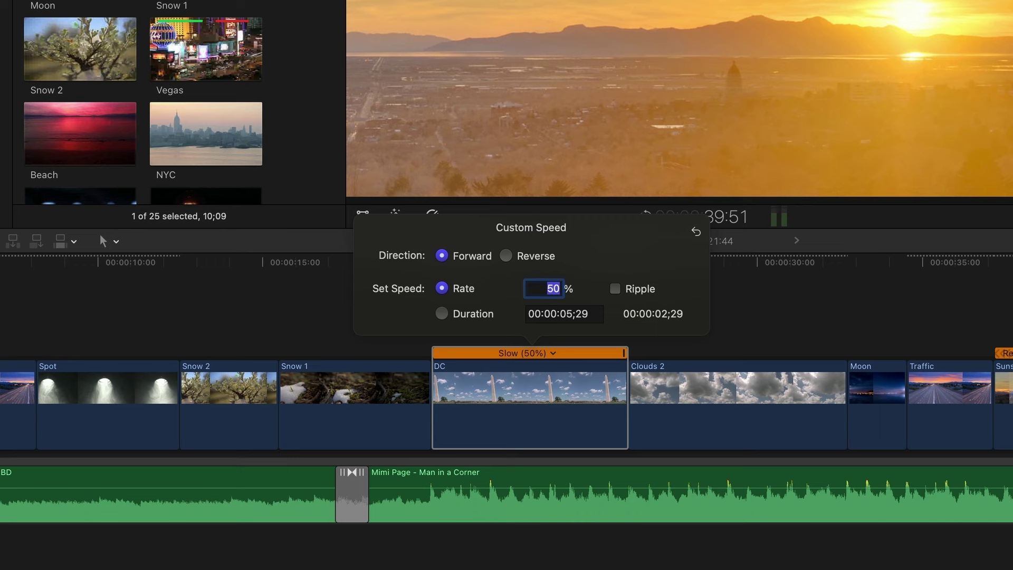
pyautogui.click(439, 311)
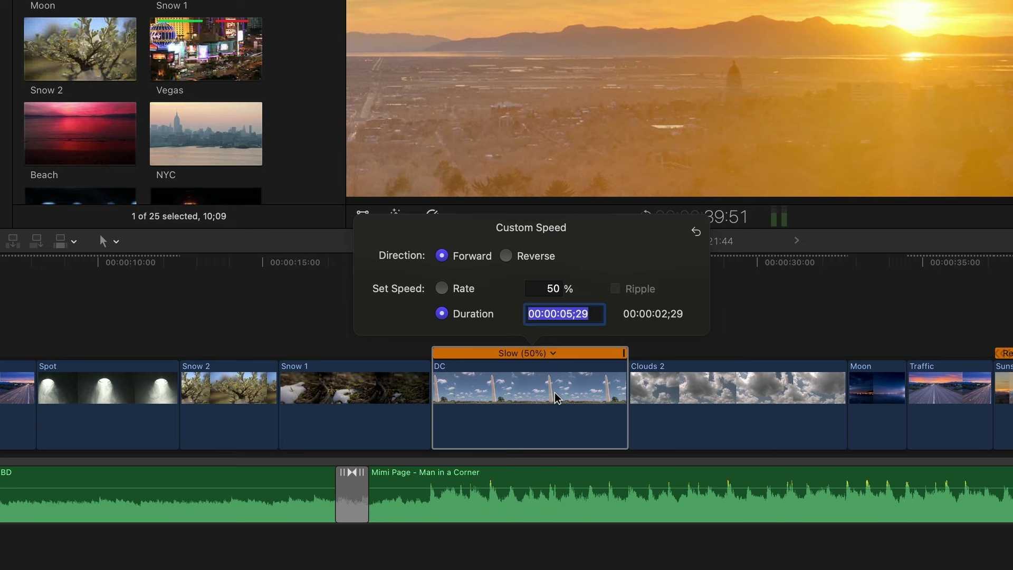
pyautogui.click(395, 384)
# Add a 0% hold to Snow 1 and shorten it between the 160% and 100% sections
pyautogui.click(444, 217)
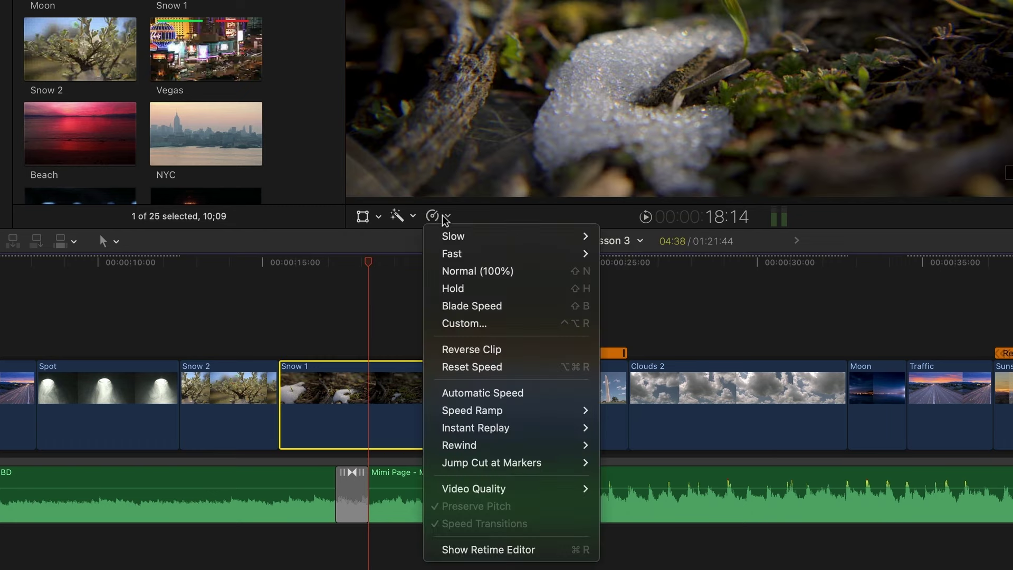
pyautogui.click(452, 288)
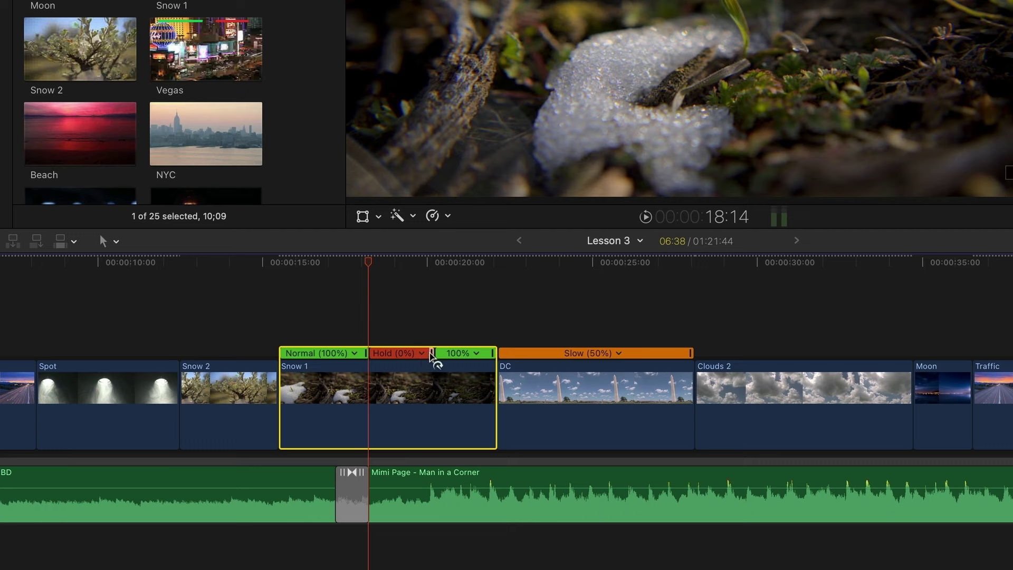
pyautogui.moveTo(430, 353); pyautogui.dragTo(333, 356)
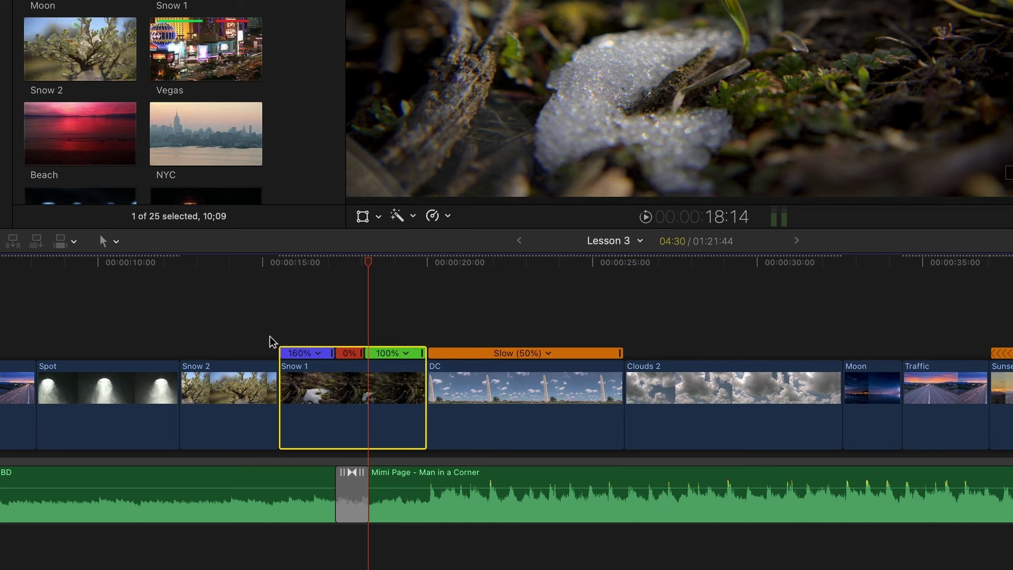
# Apply a Speed Ramp from 0% to Snow 2 and play it back
pyautogui.click(248, 378)
pyautogui.click(432, 216)
pyautogui.moveTo(591, 417)
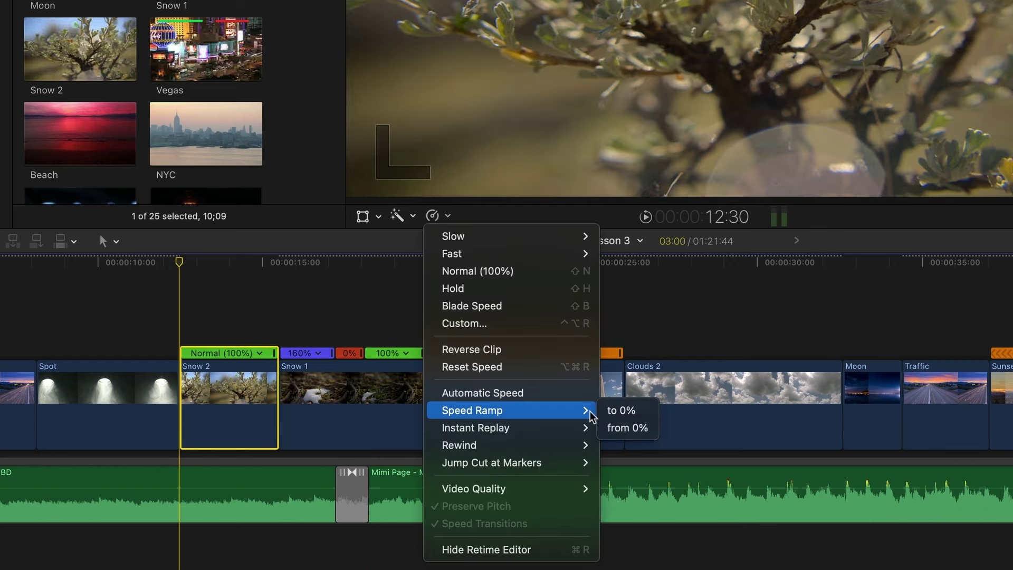
pyautogui.click(635, 432)
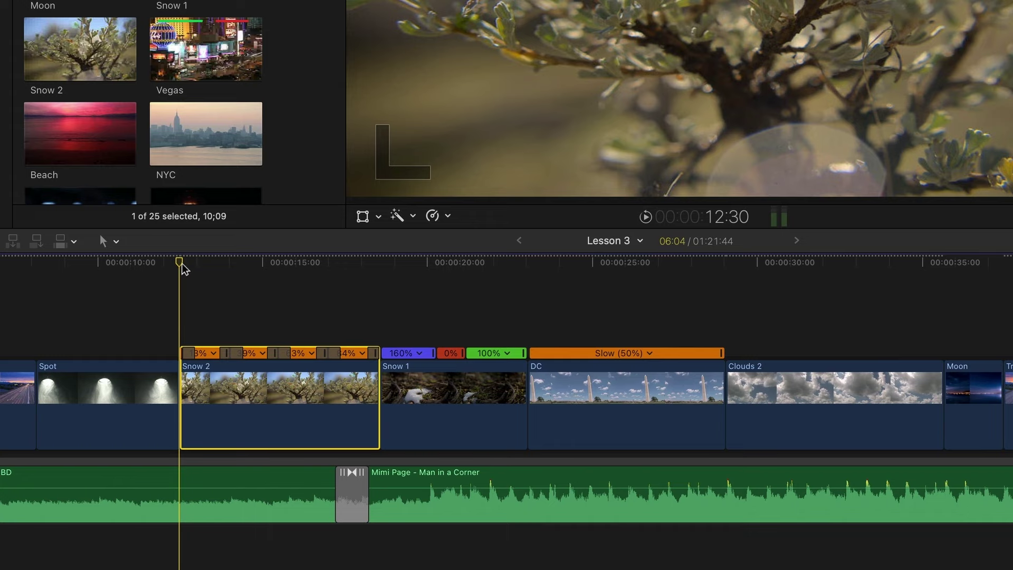
pyautogui.moveTo(180, 267); pyautogui.dragTo(289, 264)
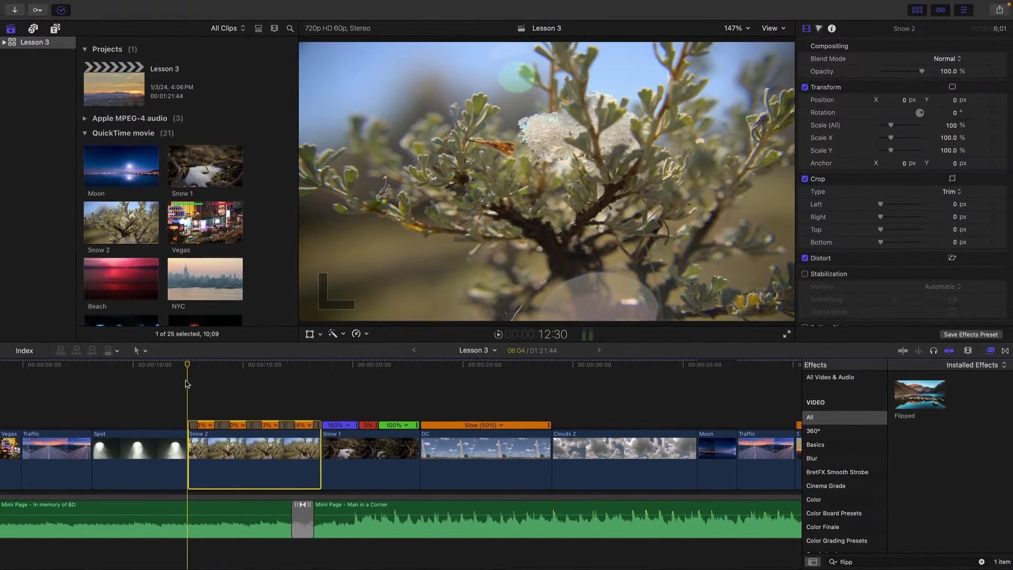
pyautogui.press('space')
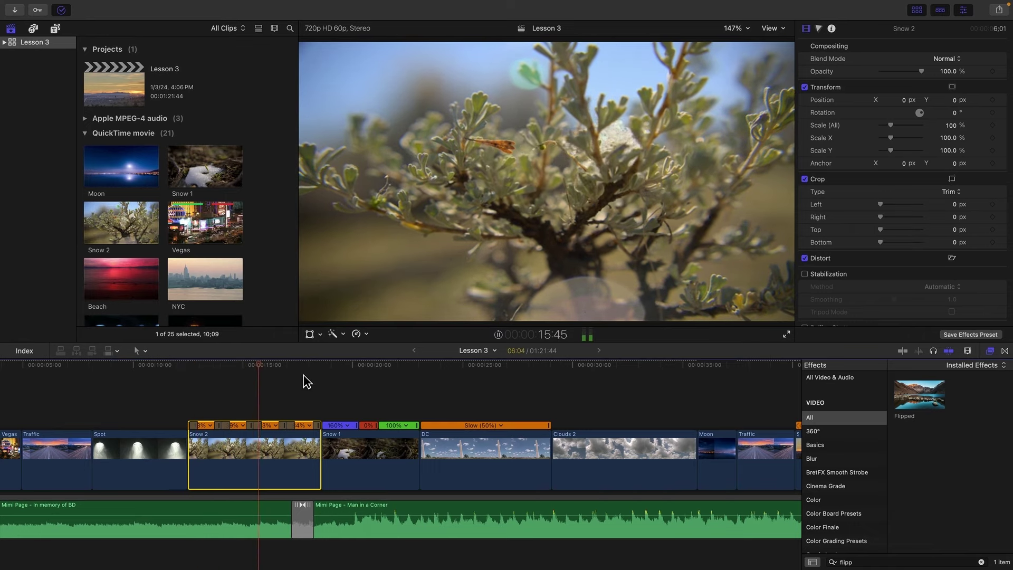
pyautogui.press('space')
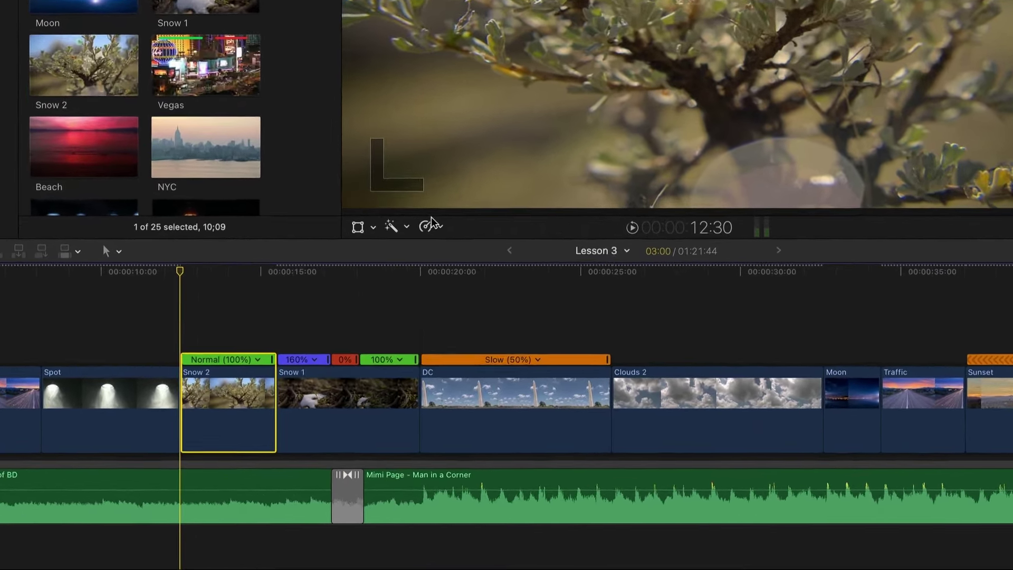
# Change Snow 2's ramp to Speed Ramp to 0%, giving four progressively slower sections
pyautogui.click(356, 333)
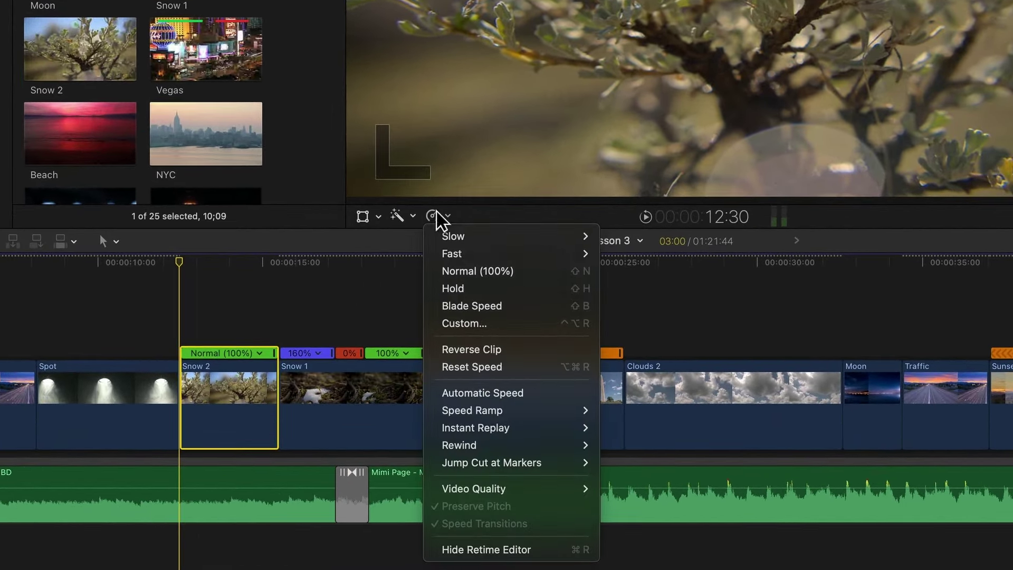
pyautogui.moveTo(517, 410)
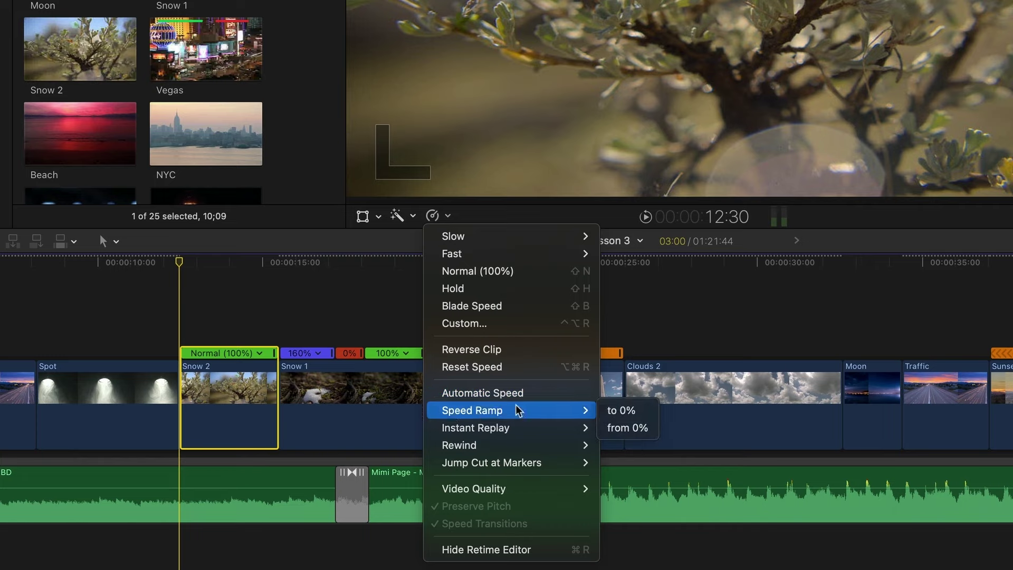
pyautogui.click(638, 412)
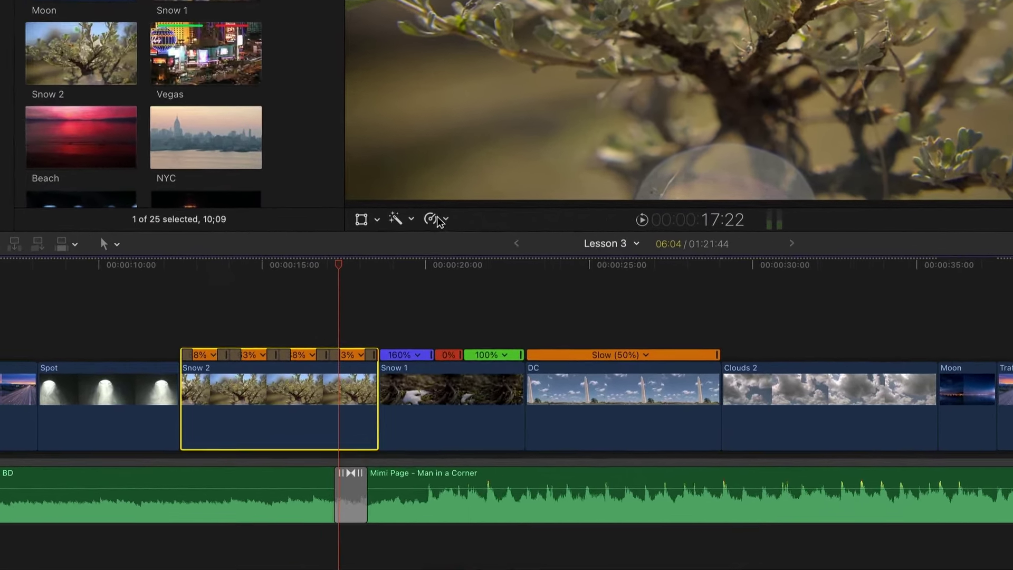
# Set Snow 2's retime Video Quality to Optical Flow and play the clip from its start
pyautogui.click(437, 217)
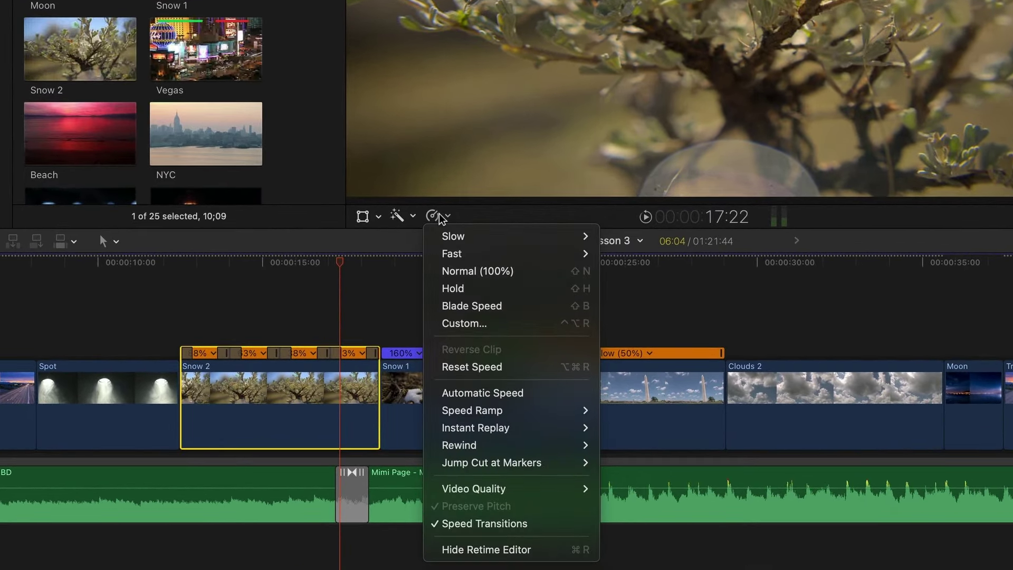
pyautogui.moveTo(524, 495)
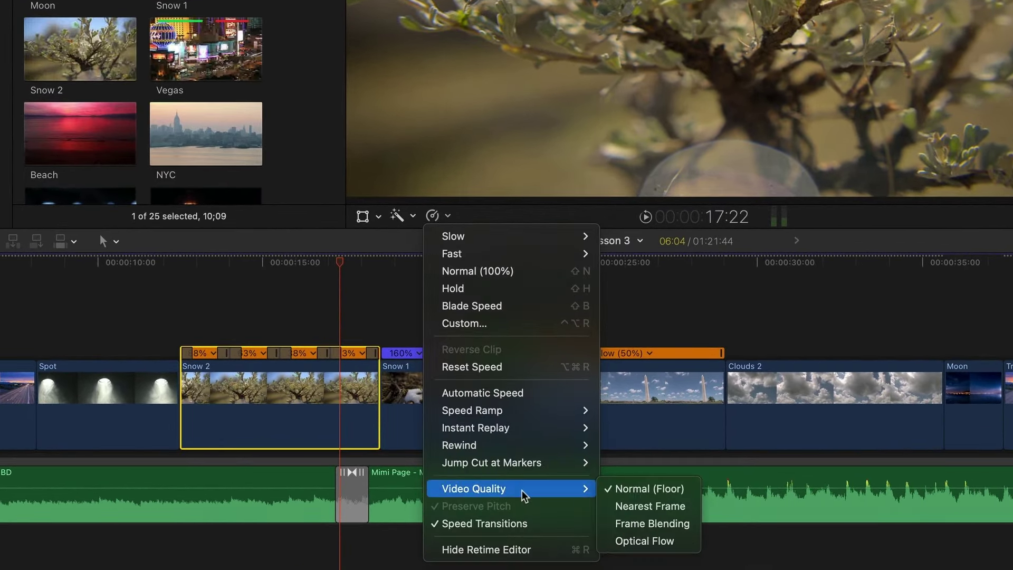
pyautogui.click(671, 543)
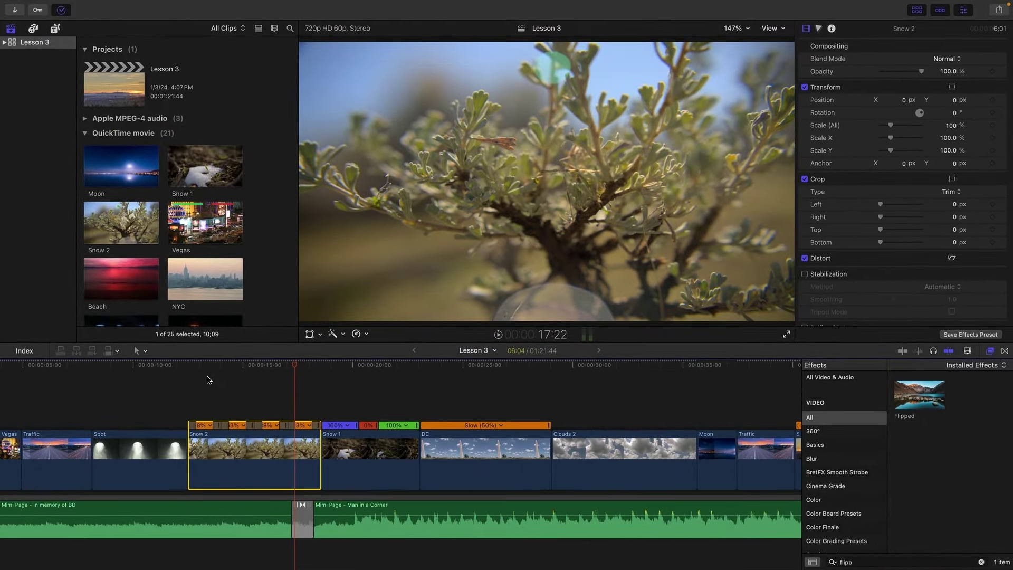
pyautogui.click(188, 364)
pyautogui.press('space')
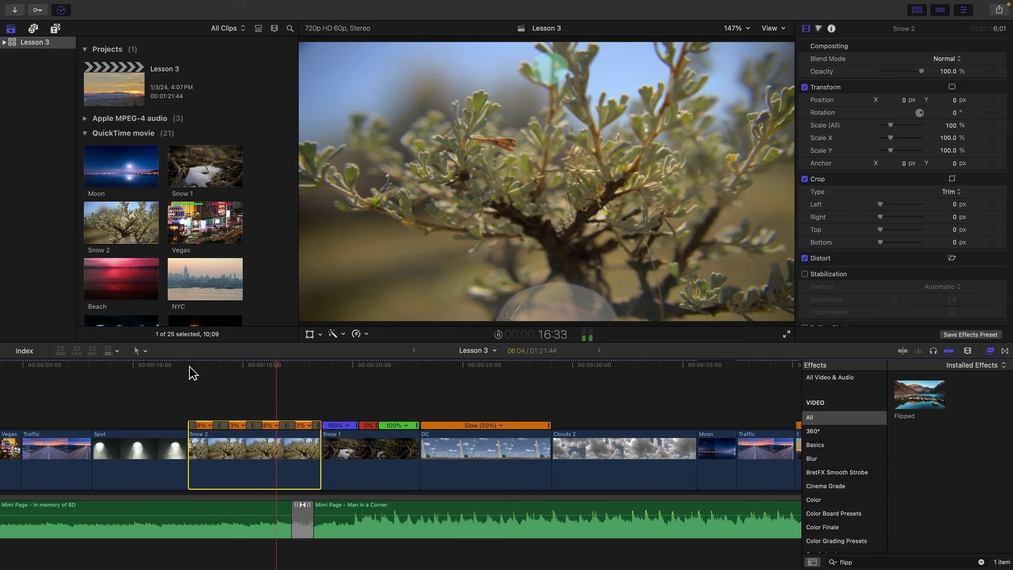
pyautogui.press('space')
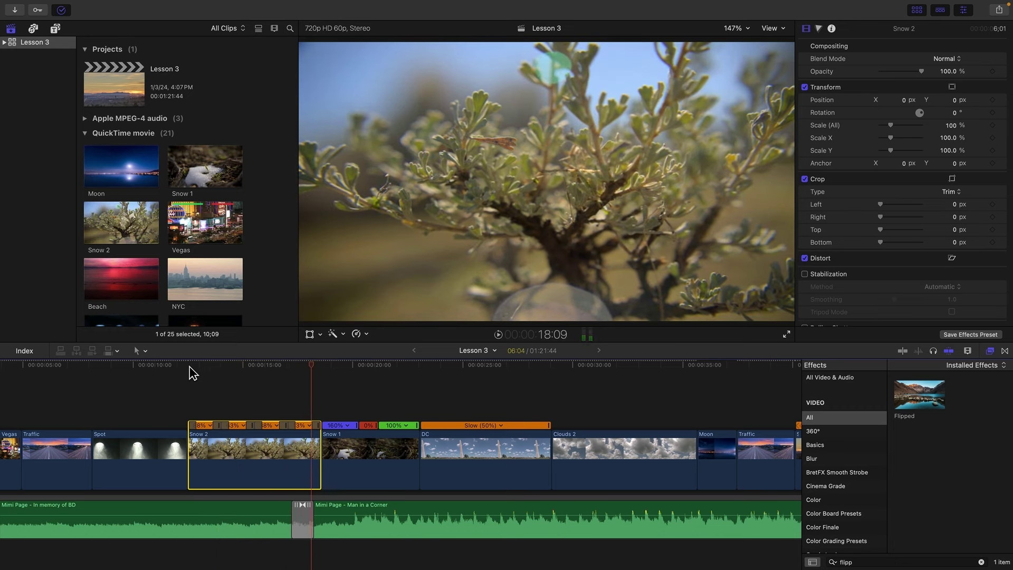
# Select the Snow 1 clip and open its Retime pop-up menu
pyautogui.press('super+Left')
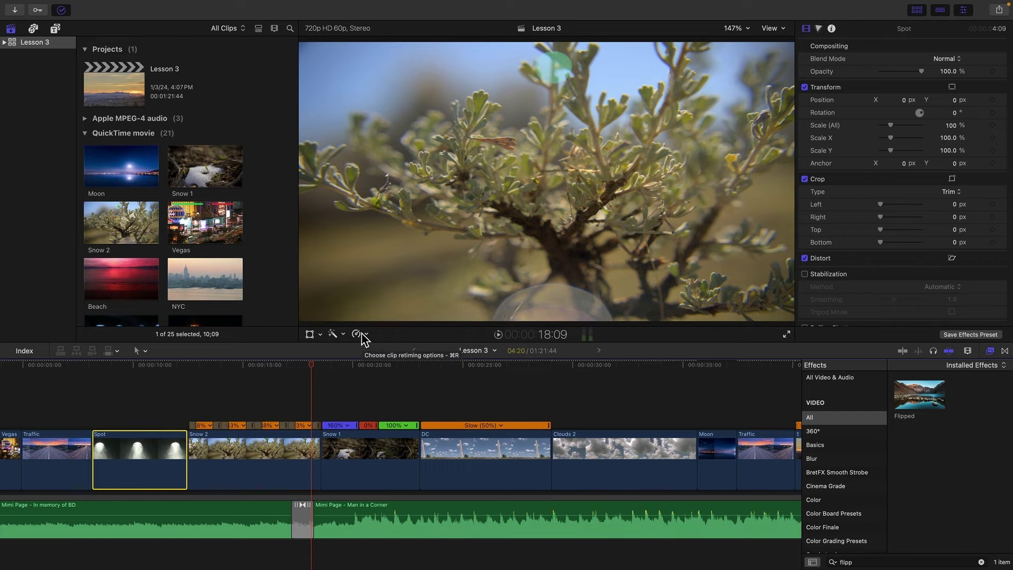
pyautogui.click(378, 459)
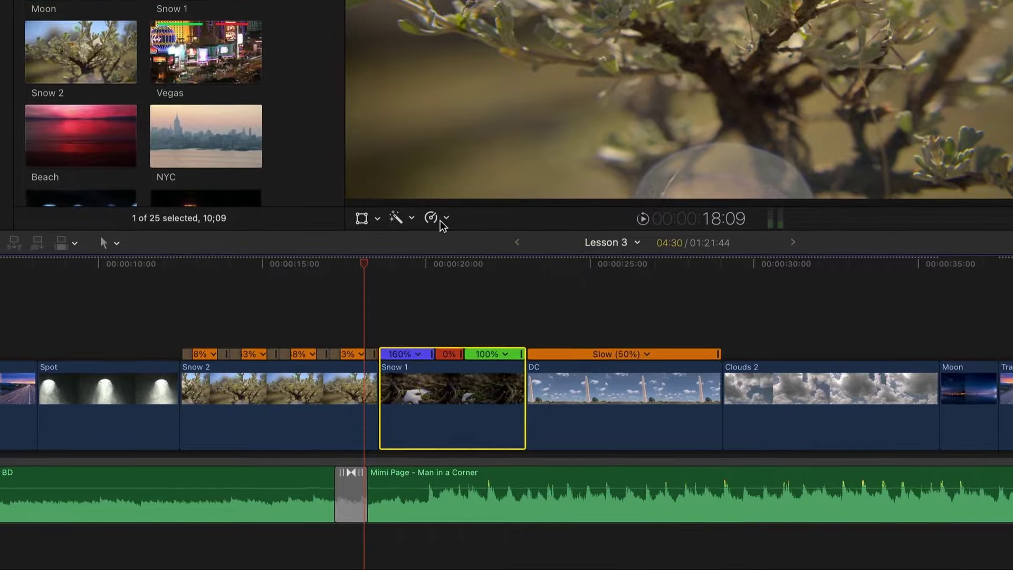
pyautogui.click(418, 252)
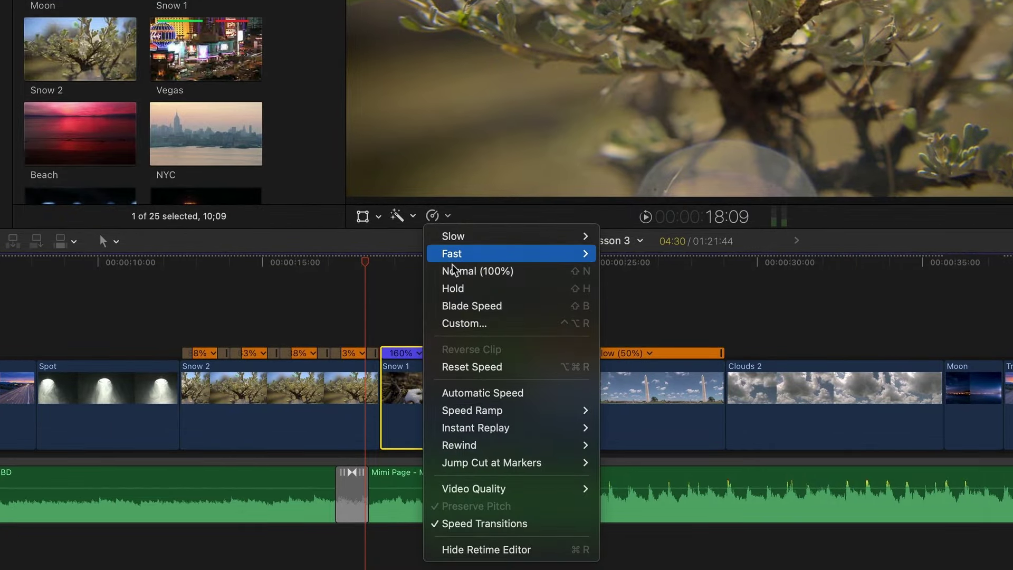